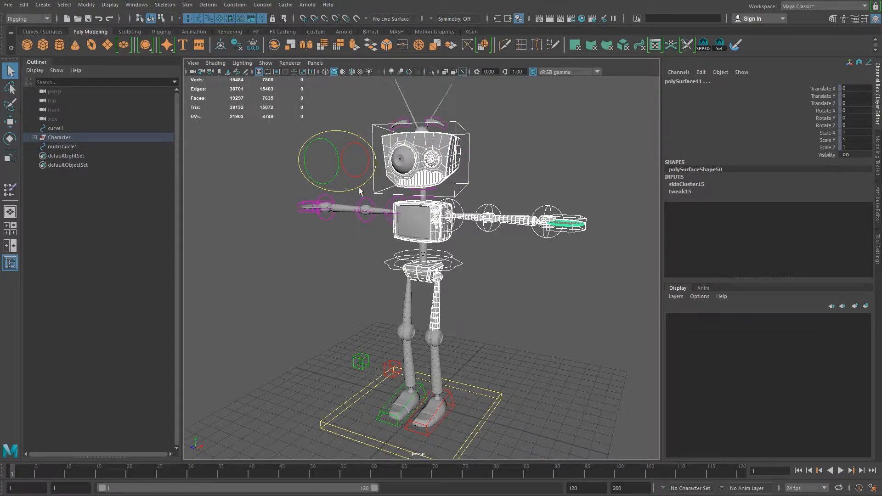
- Locate the robot's torso mesh in the hierarchy and select its GEOMETRY group under NO_SCALE
{"action": "left_click", "coordinate": [437, 235]}
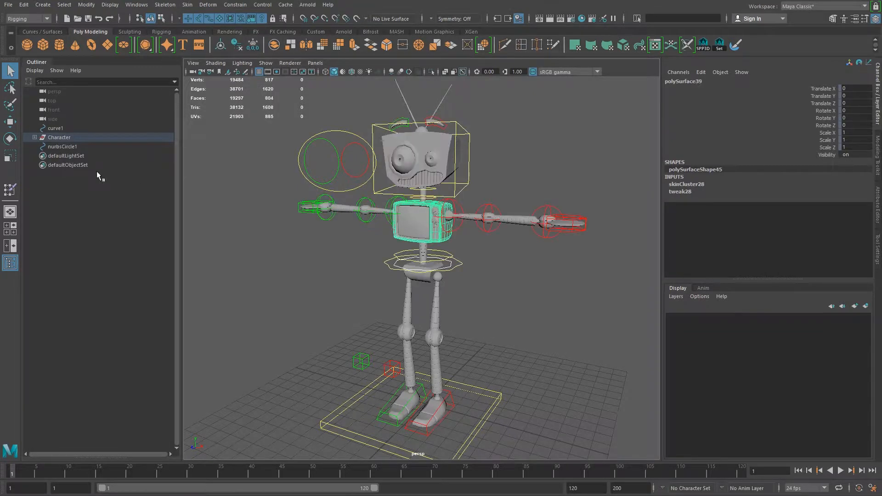
{"action": "key", "text": "f"}
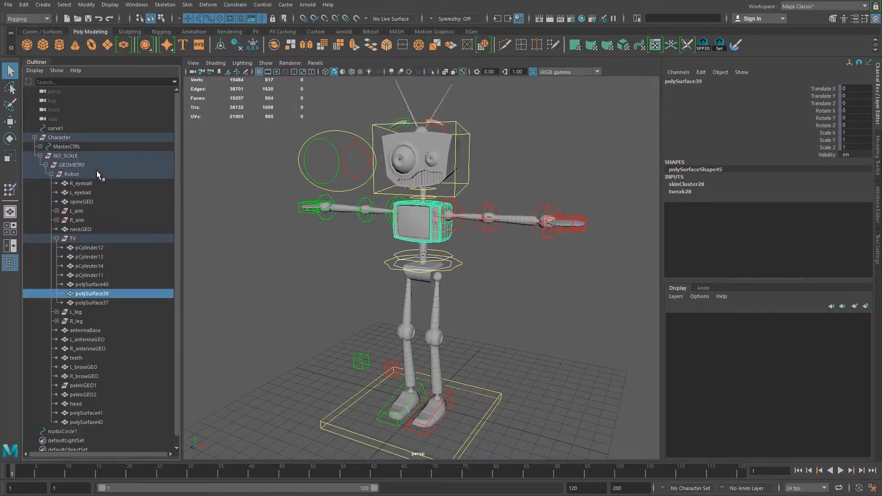
{"action": "left_click", "coordinate": [45, 164]}
{"action": "left_click", "coordinate": [72, 165]}
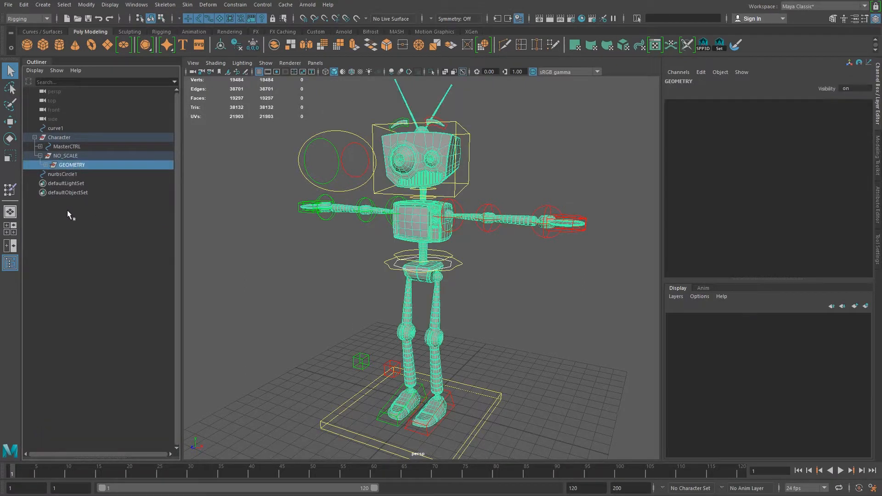
- Enable drawing overrides on the GEOMETRY group and set its Display Type to Reference
{"action": "left_click", "coordinate": [878, 211]}
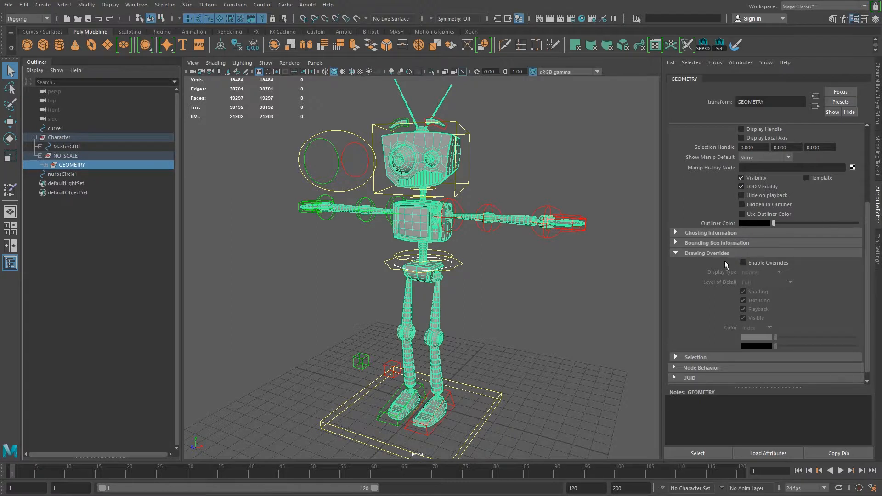
{"action": "scroll", "coordinate": [756, 187], "scroll_direction": "up", "scroll_amount": 3}
{"action": "left_click", "coordinate": [688, 231]}
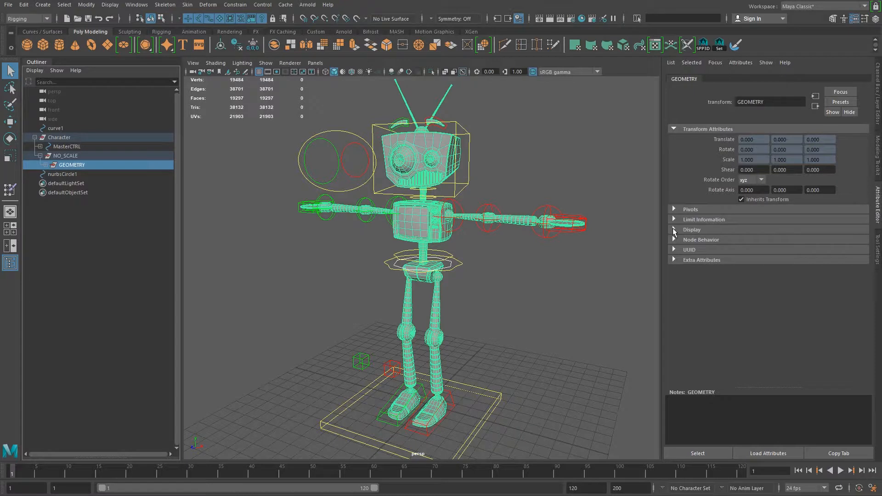
{"action": "left_click", "coordinate": [674, 230]}
{"action": "scroll", "coordinate": [716, 250], "scroll_direction": "down", "scroll_amount": 2}
{"action": "left_click", "coordinate": [675, 280]}
{"action": "scroll", "coordinate": [685, 303], "scroll_direction": "down", "scroll_amount": 2}
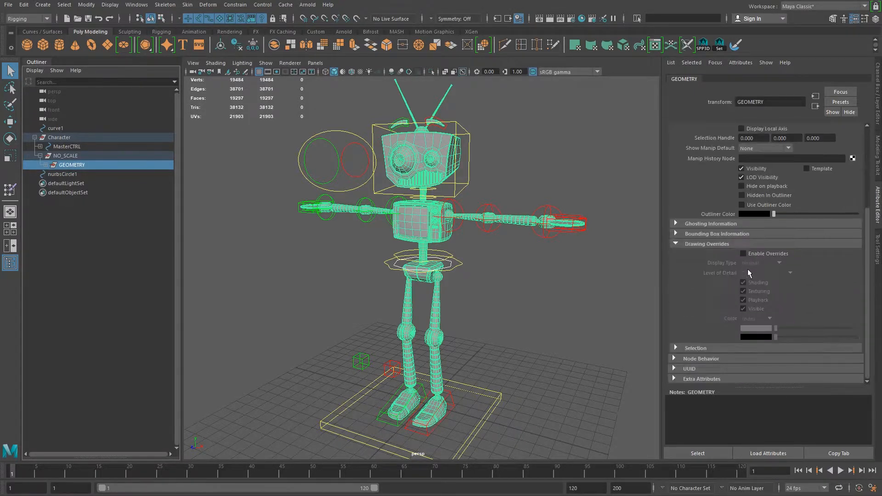
{"action": "left_click", "coordinate": [743, 254]}
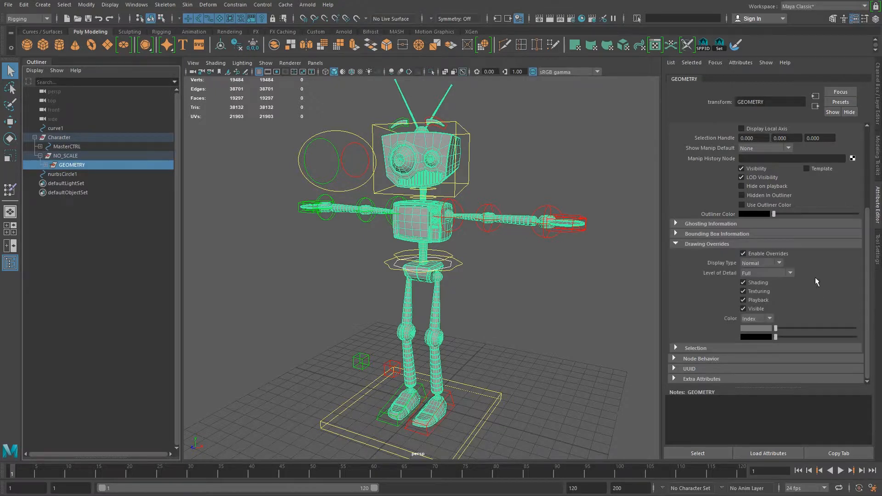
{"action": "left_click", "coordinate": [773, 260]}
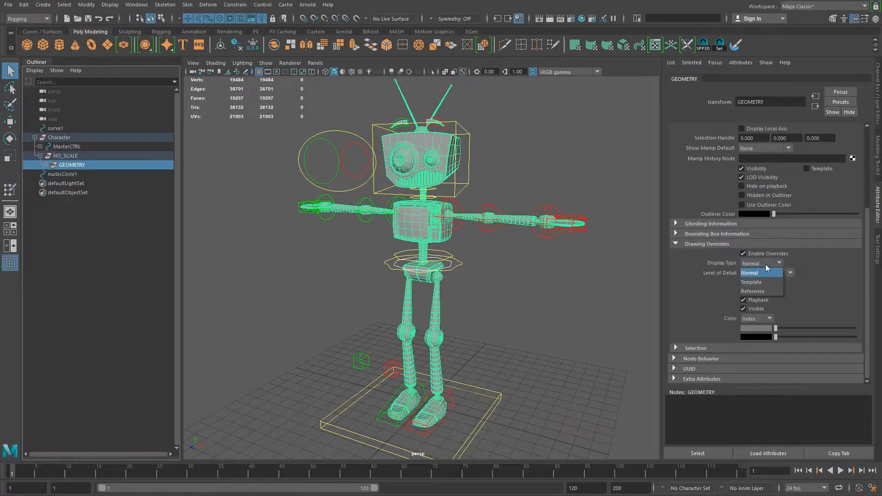
{"action": "left_click", "coordinate": [758, 293]}
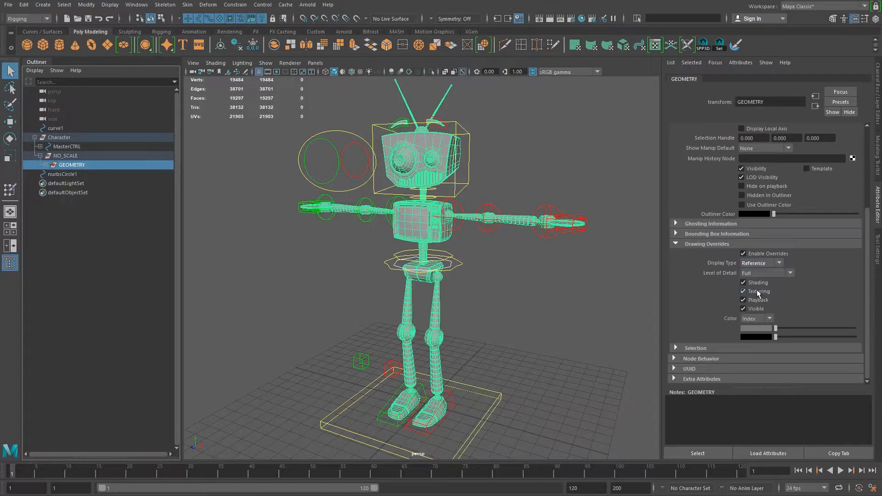
- Test selection across the robot's body and left arm to check whether the meshes can still be picked
{"action": "left_click", "coordinate": [474, 313]}
{"action": "left_click_drag", "start_coordinate": [361, 118], "coordinate": [565, 346]}
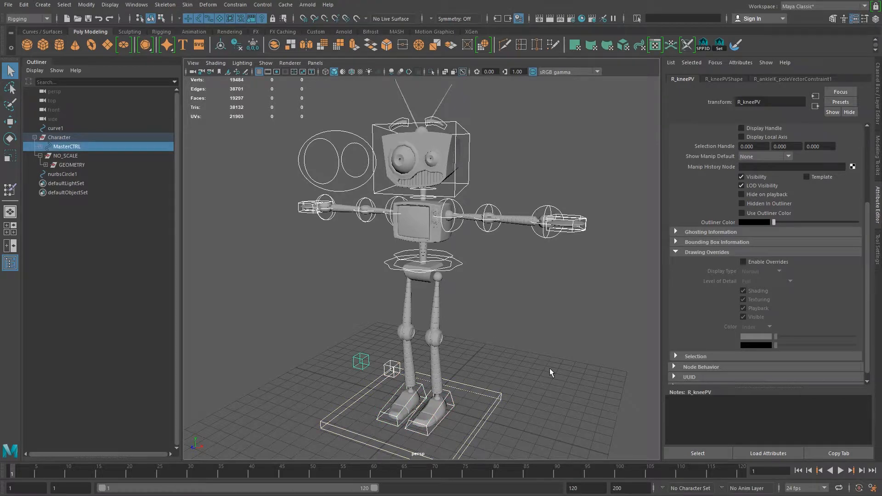
{"action": "left_click", "coordinate": [441, 235]}
{"action": "left_click_drag", "start_coordinate": [373, 117], "coordinate": [523, 307]}
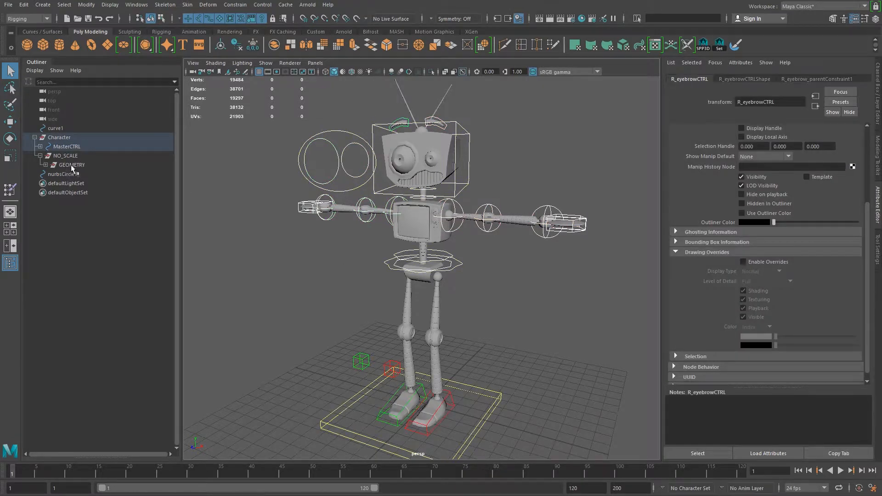
{"action": "left_click_drag", "start_coordinate": [481, 150], "coordinate": [611, 273]}
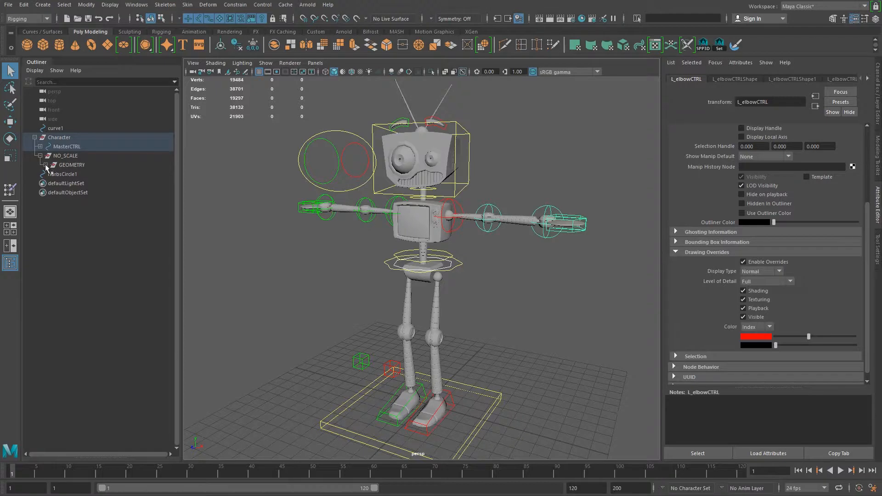
- Unhide the JOINTS group under MasterCTRL and box-select the robot's left arm together with its joints
{"action": "left_click", "coordinate": [40, 146]}
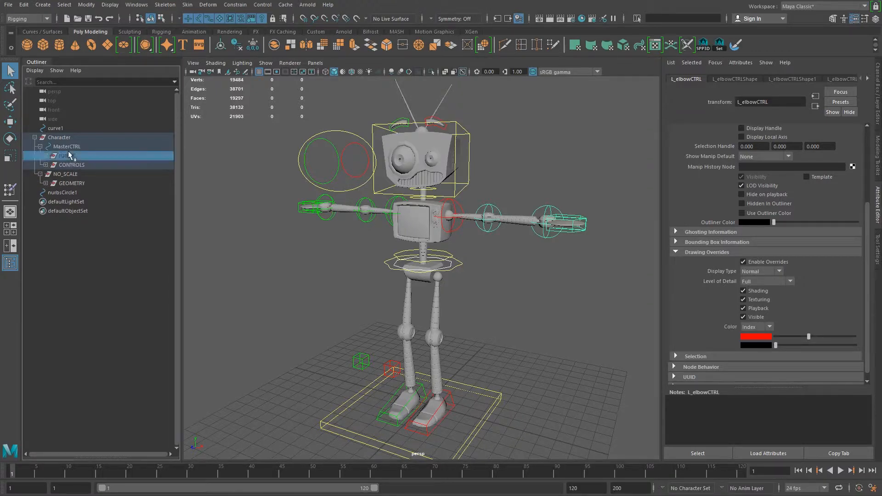
{"action": "left_click", "coordinate": [68, 155]}
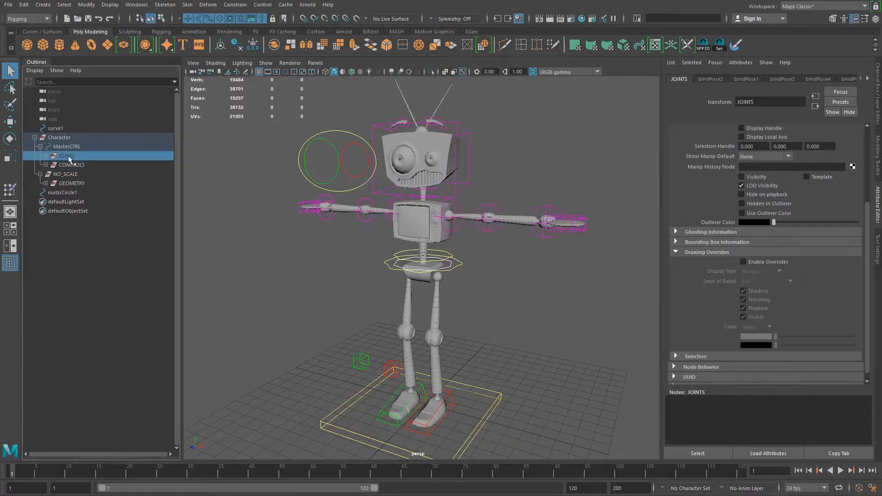
{"action": "key", "text": "ctrl+h"}
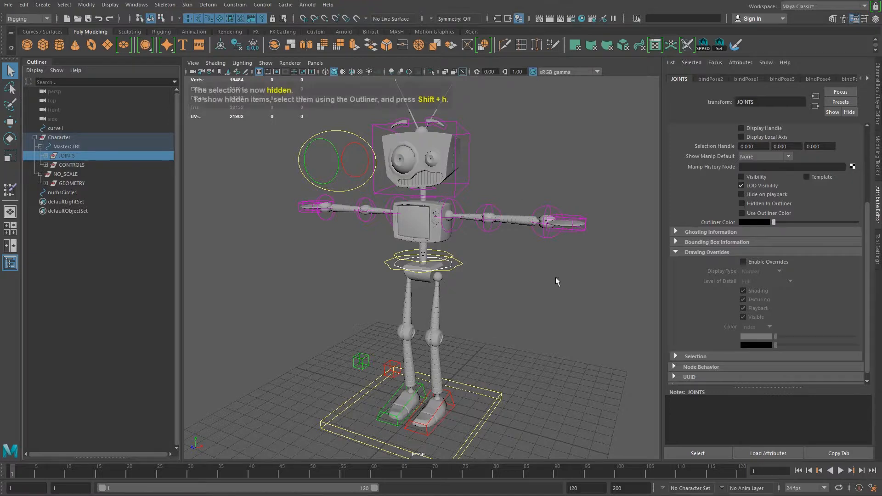
{"action": "key", "text": "shift+h"}
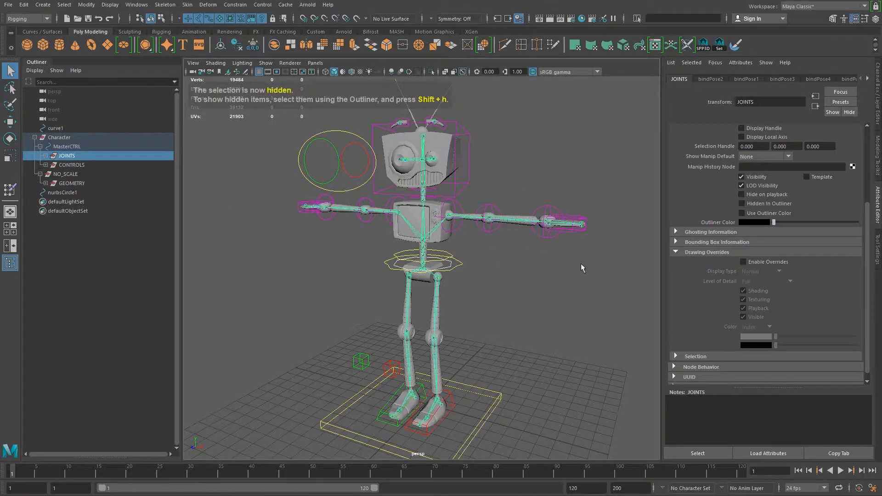
{"action": "left_click_drag", "start_coordinate": [595, 286], "coordinate": [480, 169]}
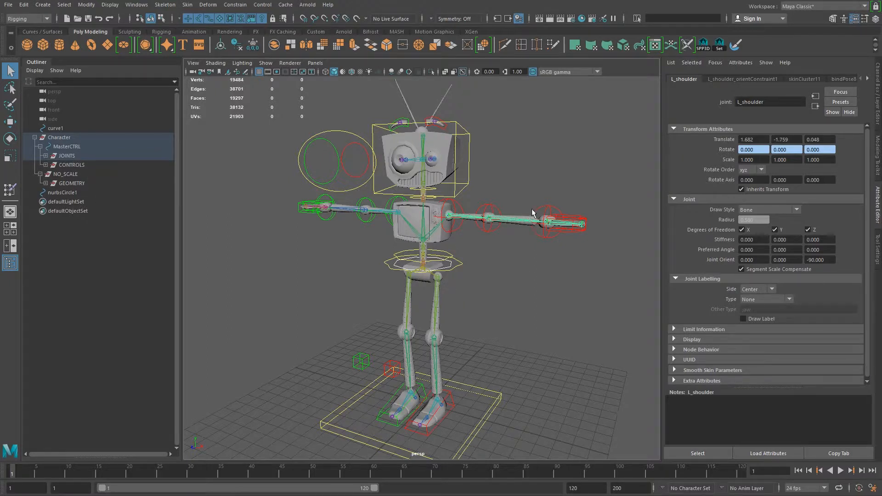
- Hide the JOINTS group under MasterCTRL
{"action": "left_click", "coordinate": [72, 156]}
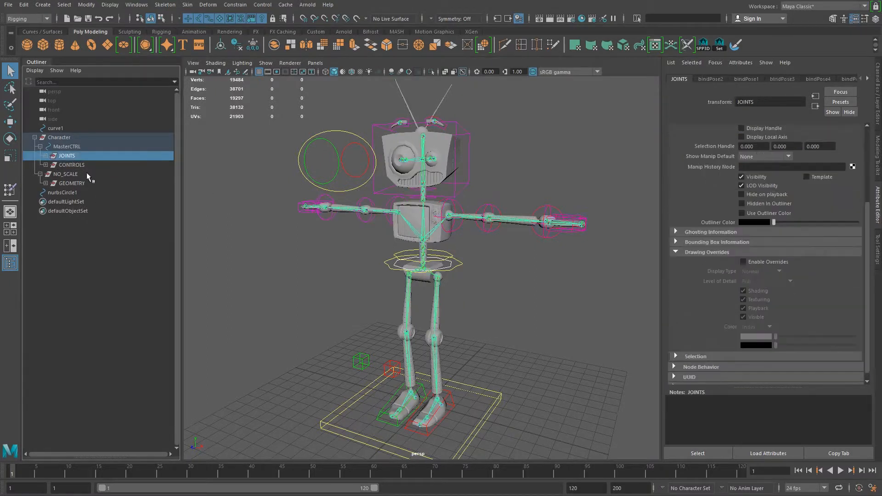
{"action": "key", "text": "ctrl+h"}
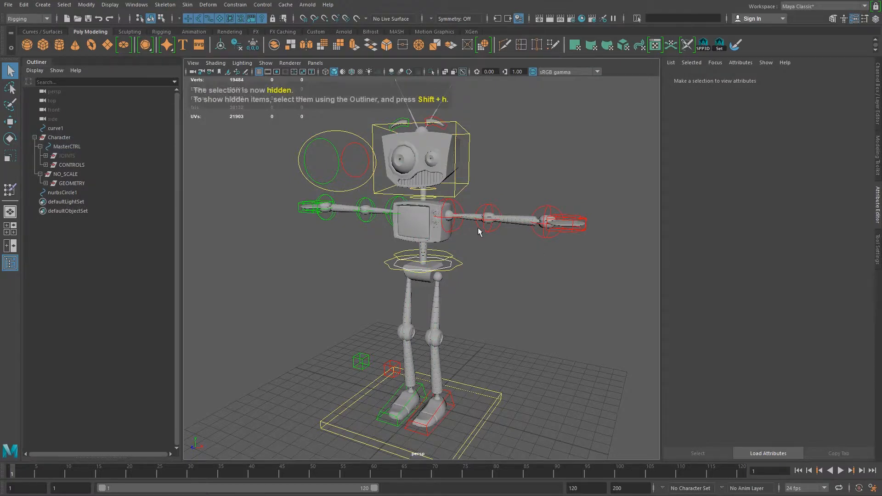
- Rotate the robot's left elbow and left shoulder controls to test how the arm poses
{"action": "left_click", "coordinate": [485, 205]}
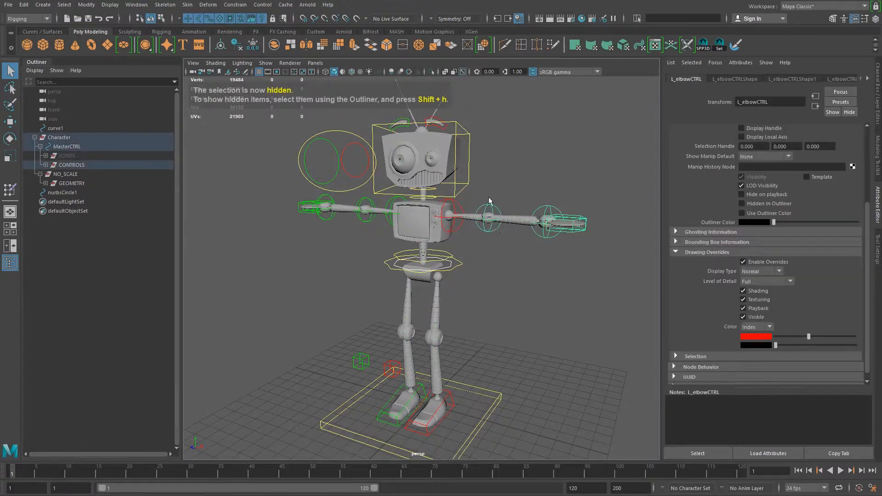
{"action": "key", "text": "e"}
{"action": "left_click_drag", "start_coordinate": [468, 228], "coordinate": [482, 224]}
{"action": "left_click", "coordinate": [567, 141]}
{"action": "left_click", "coordinate": [473, 186]}
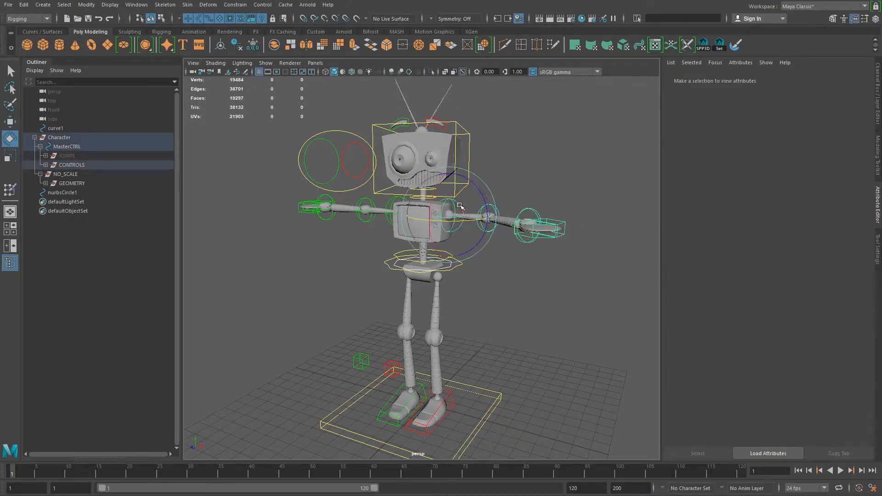
{"action": "left_click_drag", "start_coordinate": [474, 186], "coordinate": [470, 254]}
- Undo the test rotations of the left arm controls
{"action": "key", "text": "ctrl+z"}
{"action": "key", "text": "ctrl+z"}
{"action": "key", "text": "ctrl+z"}
{"action": "key", "text": "ctrl+z"}
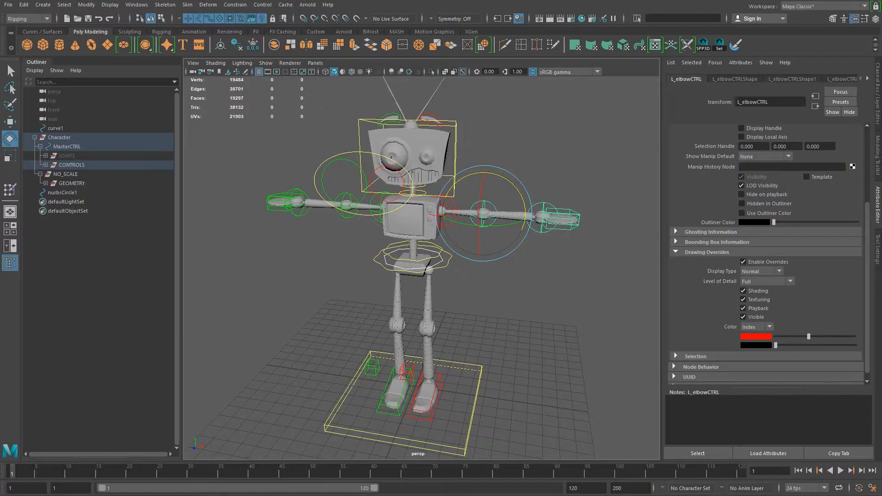
- Examine the whole rig, its left shoulder control and the surrounding scene from the front
{"action": "left_click_drag", "start_coordinate": [525, 239], "coordinate": [474, 253], "text": "alt"}
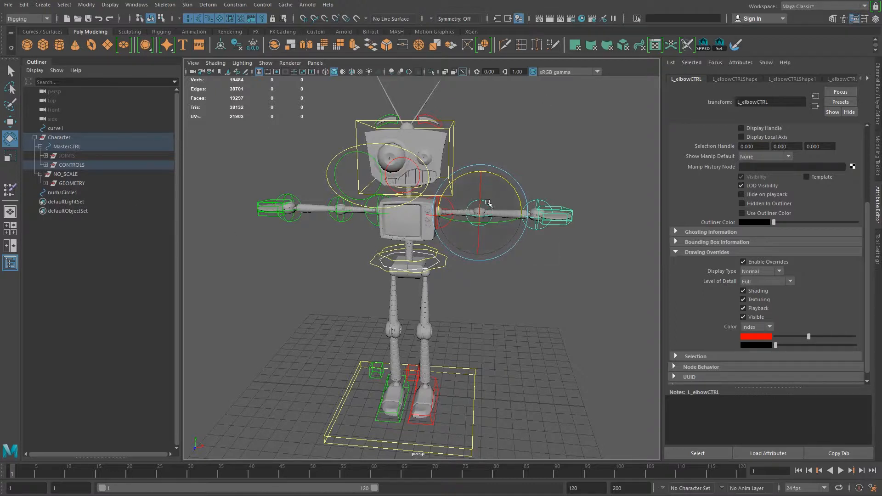
{"action": "left_click", "coordinate": [458, 285]}
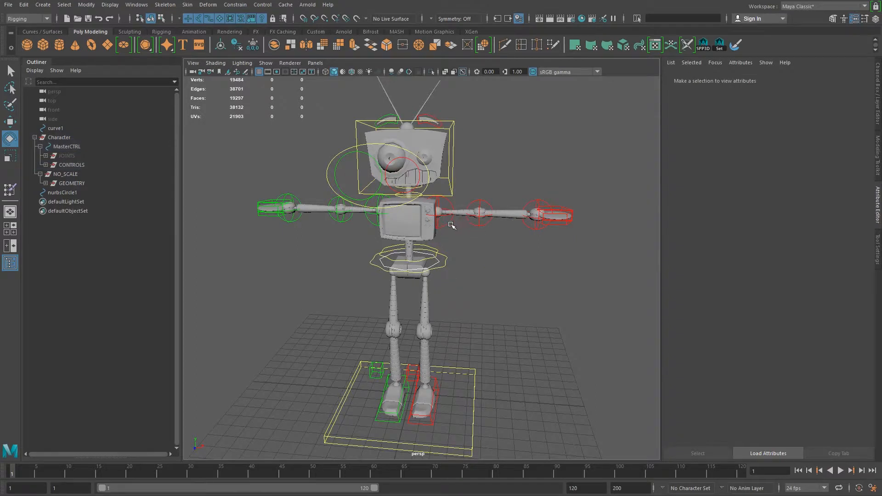
{"action": "left_click", "coordinate": [450, 224]}
{"action": "middle_click_drag", "start_coordinate": [400, 254], "coordinate": [444, 275], "text": "alt"}
{"action": "left_click_drag", "start_coordinate": [430, 281], "coordinate": [444, 280], "text": "alt"}
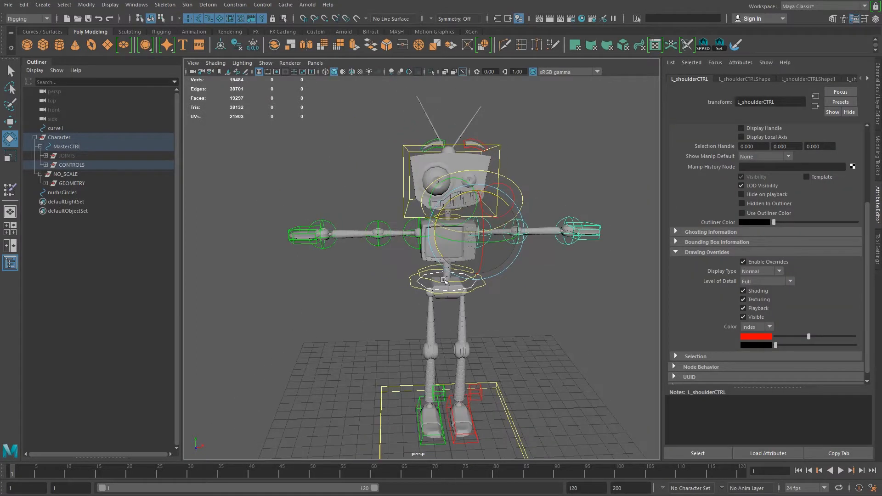
{"action": "middle_click_drag", "start_coordinate": [446, 280], "coordinate": [436, 260], "text": "alt"}
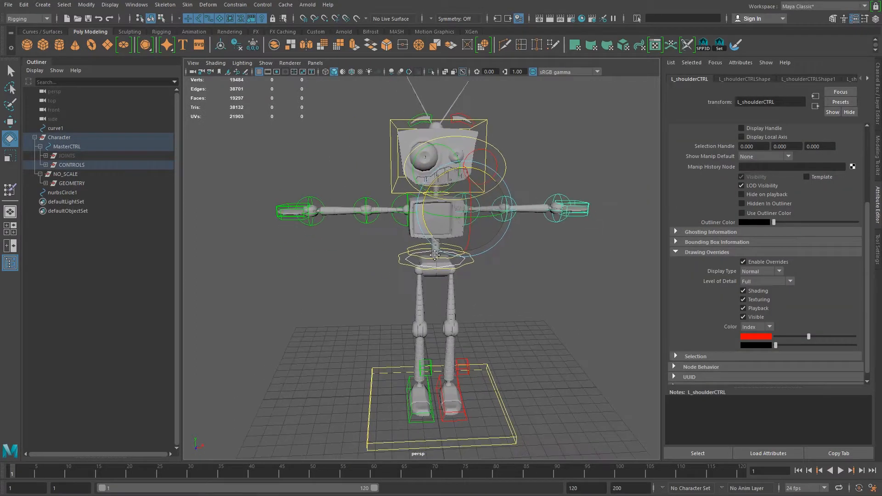
{"action": "left_click_drag", "start_coordinate": [437, 258], "coordinate": [419, 258], "text": "alt"}
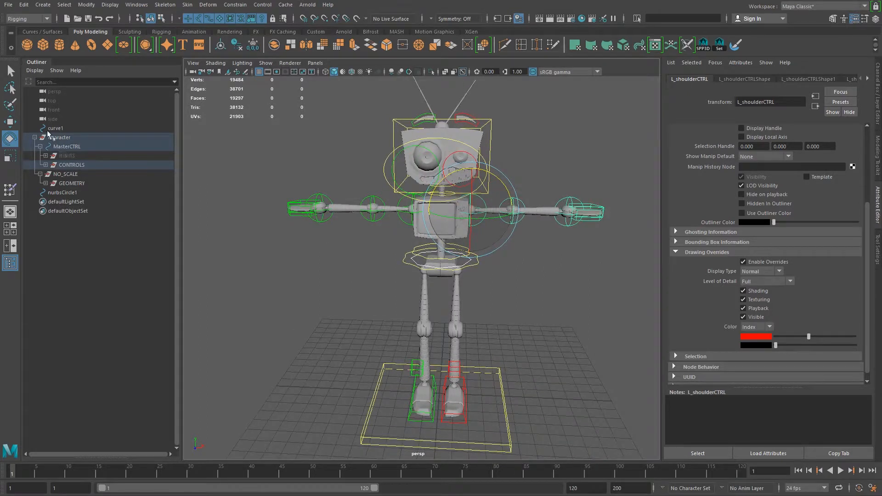
{"action": "right_click_drag", "start_coordinate": [503, 346], "coordinate": [408, 318], "text": "alt"}
{"action": "left_click_drag", "start_coordinate": [406, 317], "coordinate": [423, 327], "text": "alt"}
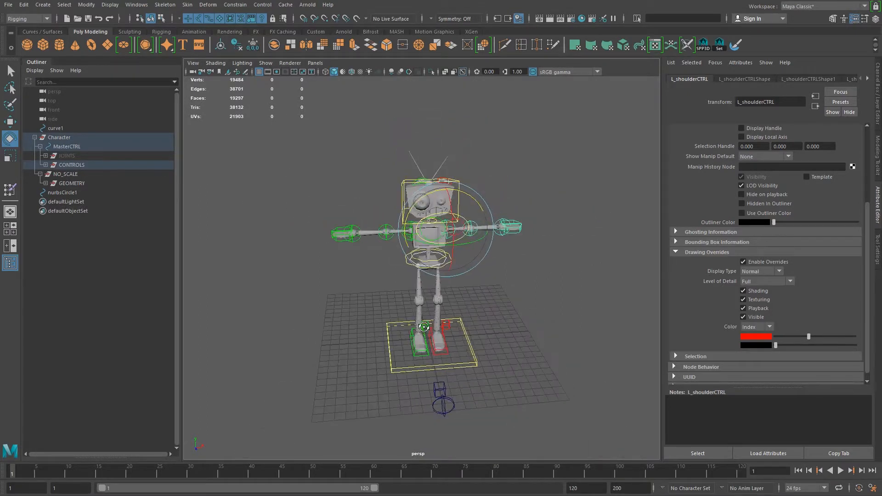
- Select the top-level Character group and collapse its hierarchy
{"action": "left_click", "coordinate": [52, 139]}
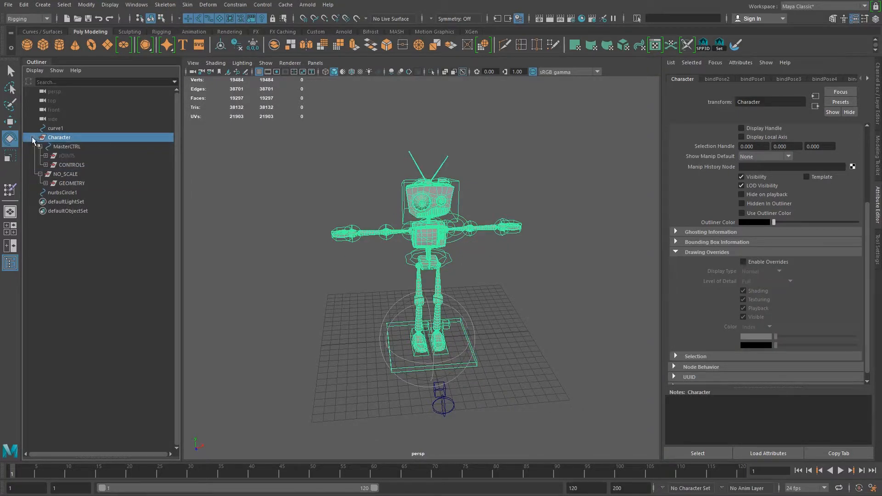
{"action": "left_click", "coordinate": [32, 138]}
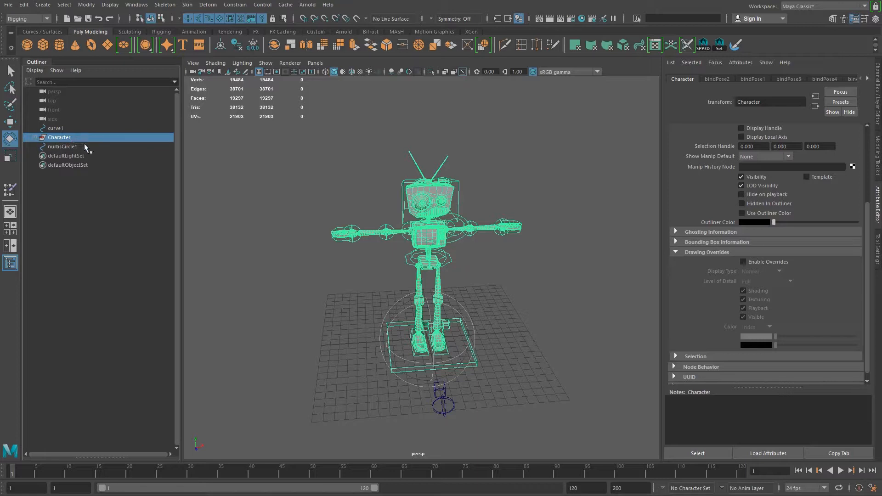
{"action": "left_click", "coordinate": [8, 5]}
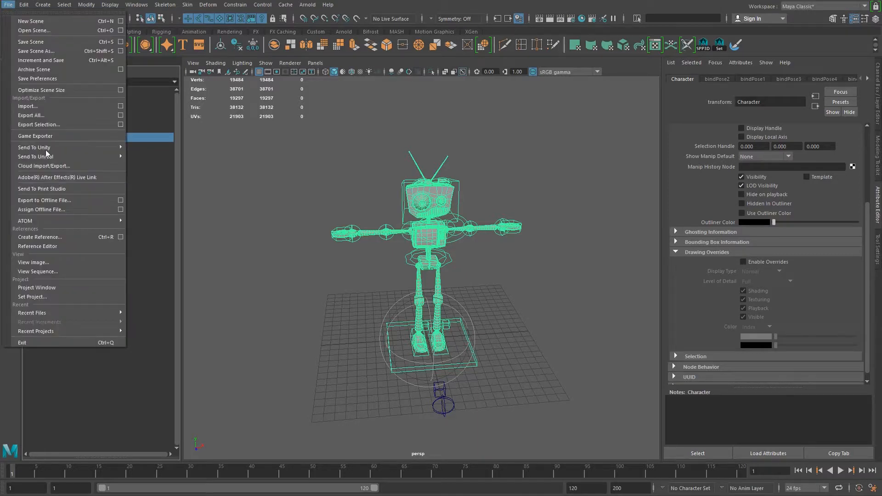
{"action": "left_click", "coordinate": [101, 125]}
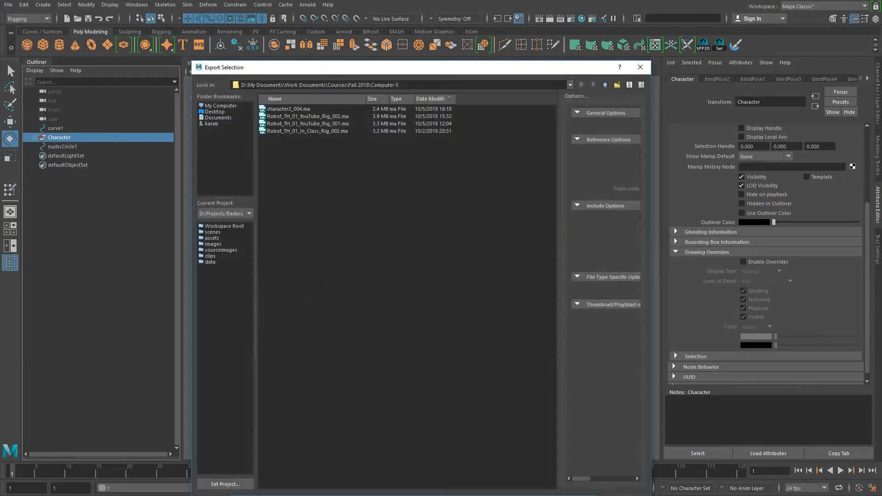
{"action": "left_click", "coordinate": [620, 495]}
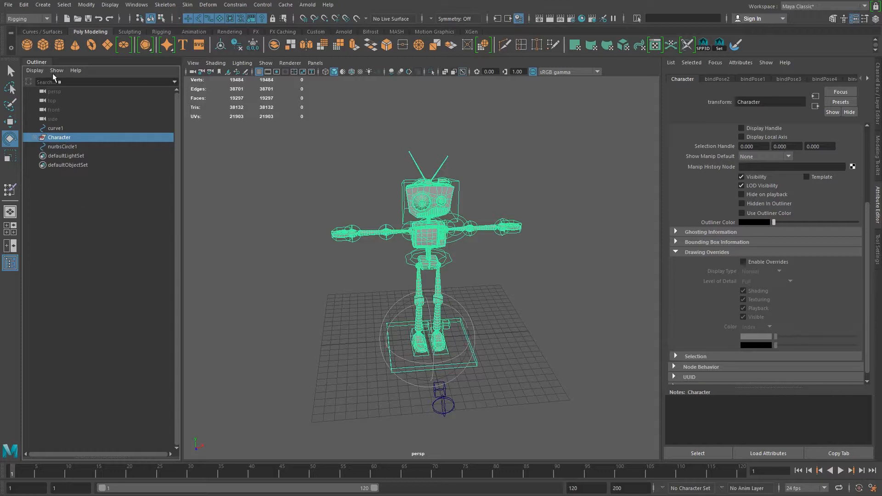
- Set up an export of the selected Character group as a Maya ASCII file, and cancel it without exporting
{"action": "left_click", "coordinate": [35, 137]}
{"action": "left_click", "coordinate": [36, 137]}
{"action": "left_click", "coordinate": [9, 5]}
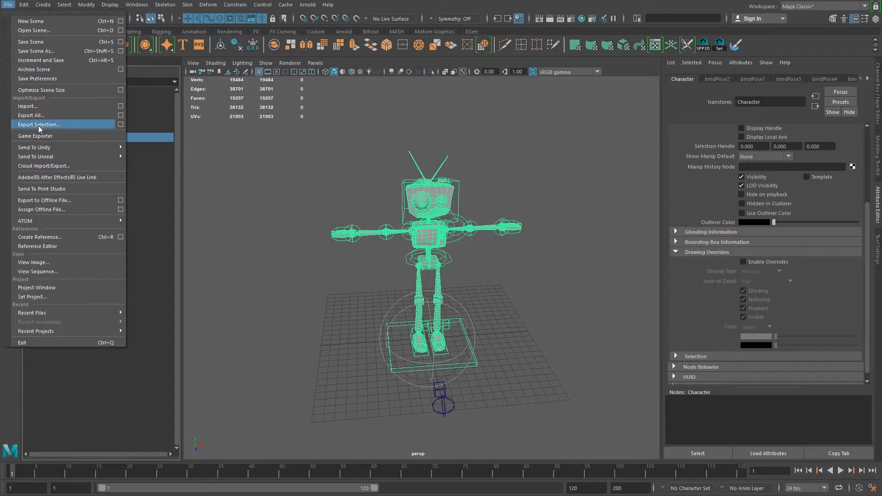
{"action": "left_click", "coordinate": [37, 125]}
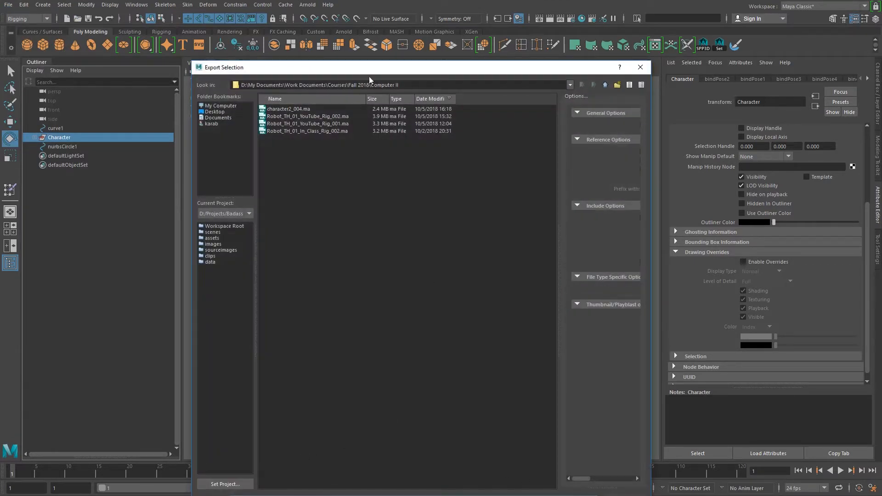
{"action": "left_click_drag", "start_coordinate": [390, 67], "coordinate": [398, 30]}
{"action": "left_click", "coordinate": [258, 466]}
{"action": "left_click", "coordinate": [270, 473]}
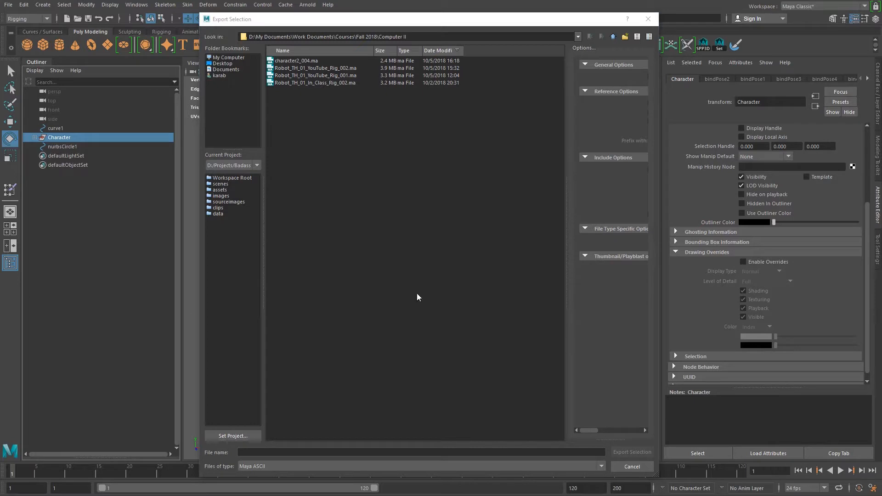
{"action": "left_click", "coordinate": [569, 440]}
{"action": "key", "text": "Escape"}
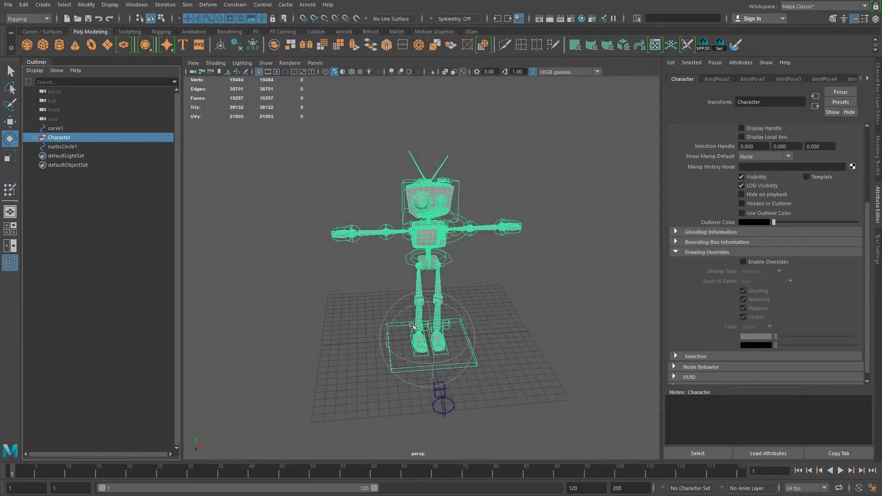
- Examine the robot rig from several angles, selecting its master control at the feet and clearing the selection
{"action": "left_click", "coordinate": [510, 286]}
{"action": "left_click_drag", "start_coordinate": [477, 286], "coordinate": [473, 290], "text": "alt"}
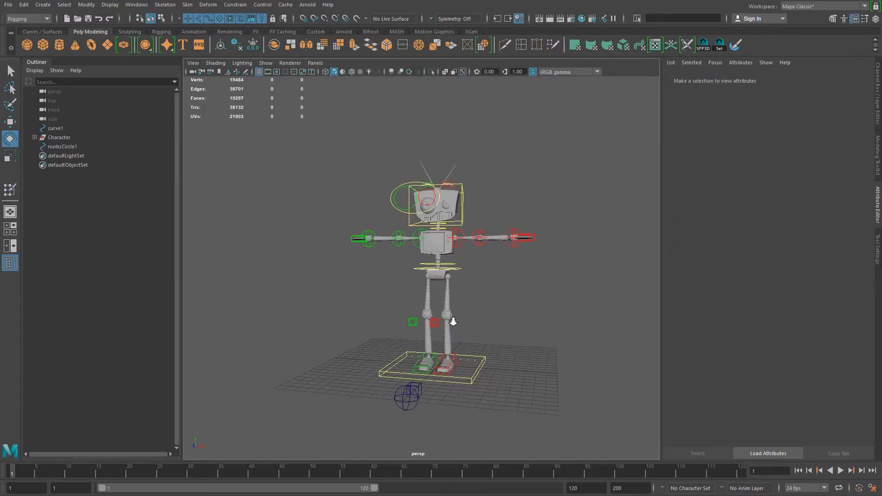
{"action": "scroll", "coordinate": [451, 321], "scroll_direction": "up", "scroll_amount": 4}
{"action": "left_click_drag", "start_coordinate": [453, 322], "coordinate": [444, 375], "text": "alt"}
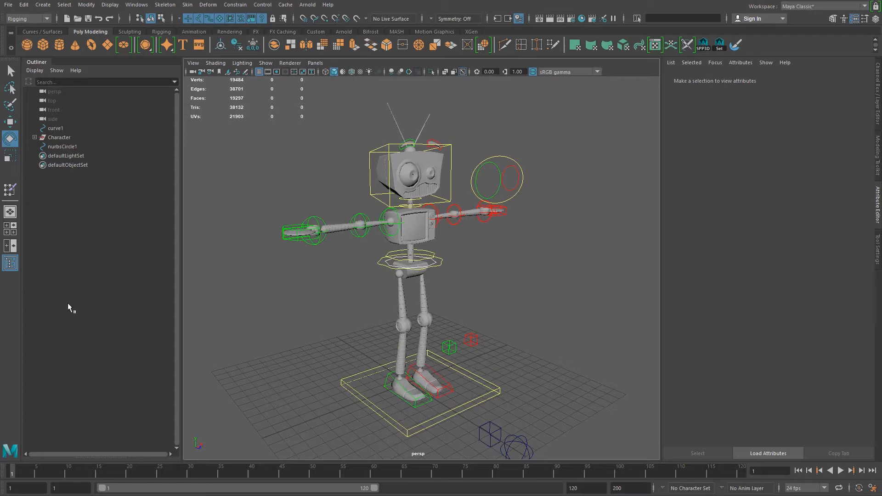
{"action": "left_click_drag", "start_coordinate": [494, 377], "coordinate": [518, 398]}
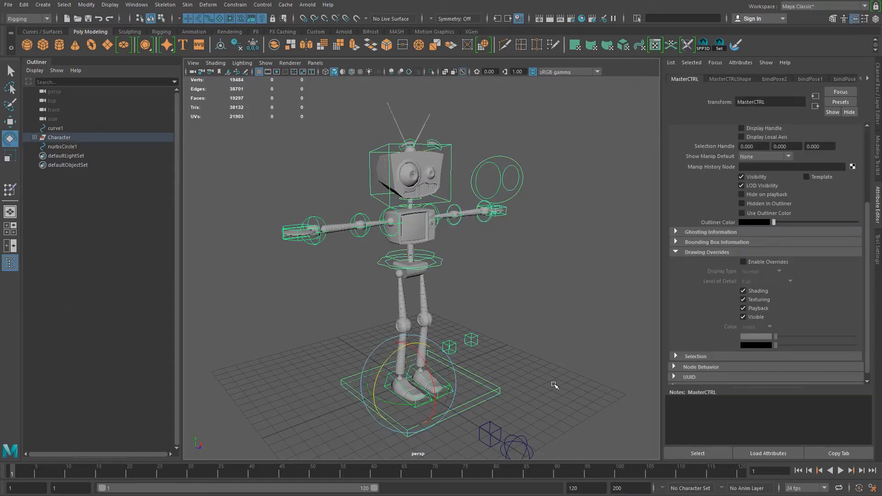
{"action": "left_click", "coordinate": [555, 385]}
{"action": "left_click_drag", "start_coordinate": [554, 374], "coordinate": [538, 366], "text": "alt"}
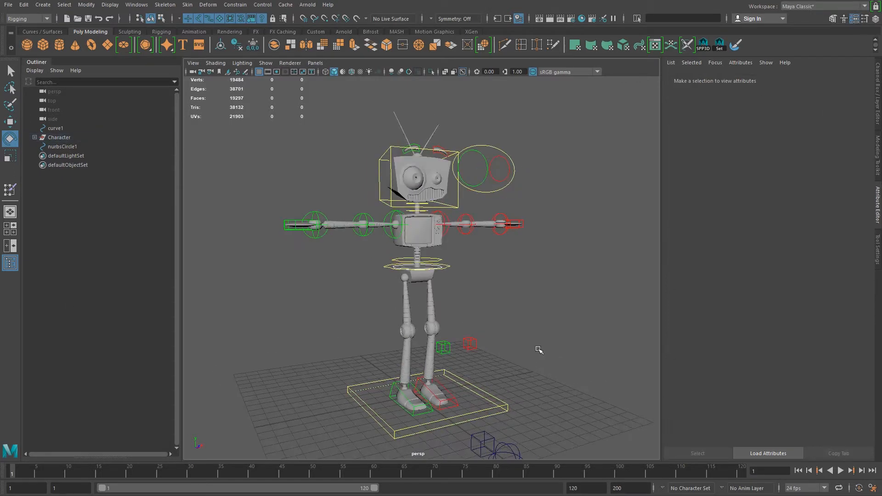